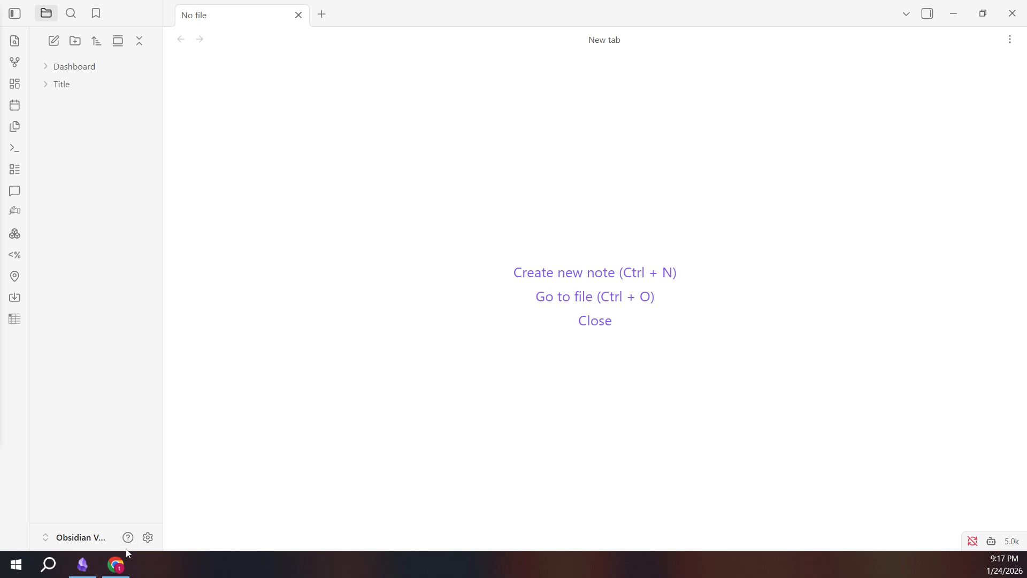
Switch to Chrome and download the 64-bit Zotero 8 installer for Windows.
{"action": "left_click", "coordinate": [116, 565]}
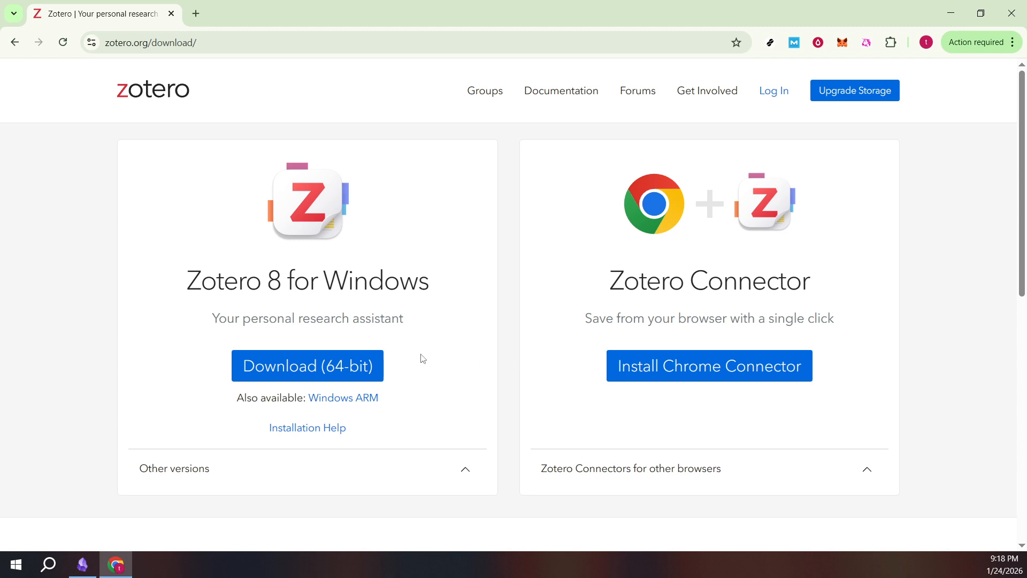
{"action": "left_click", "coordinate": [373, 368]}
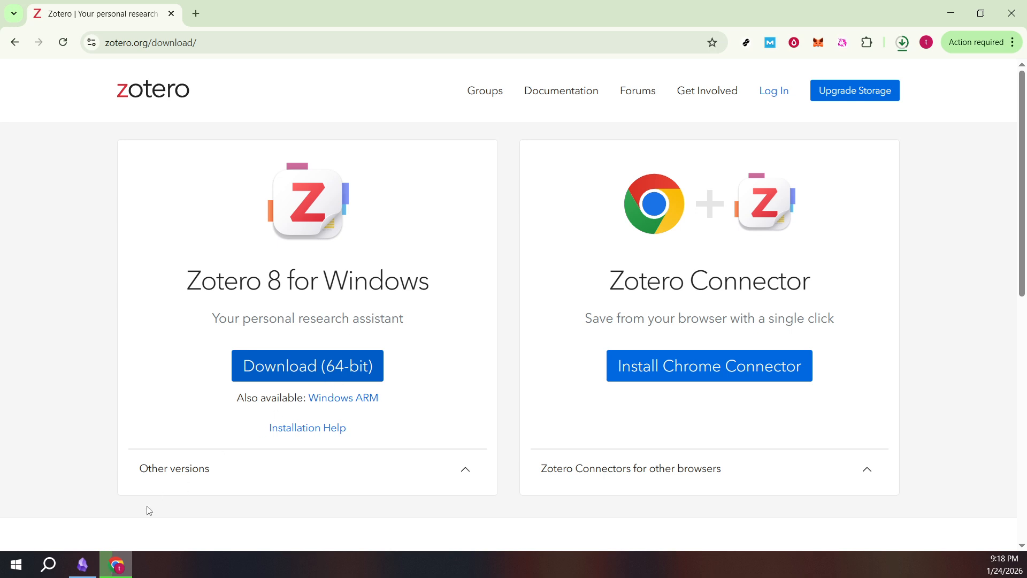
Switch to Obsidian and search the community plugins for Zotero.
{"action": "left_click", "coordinate": [84, 565]}
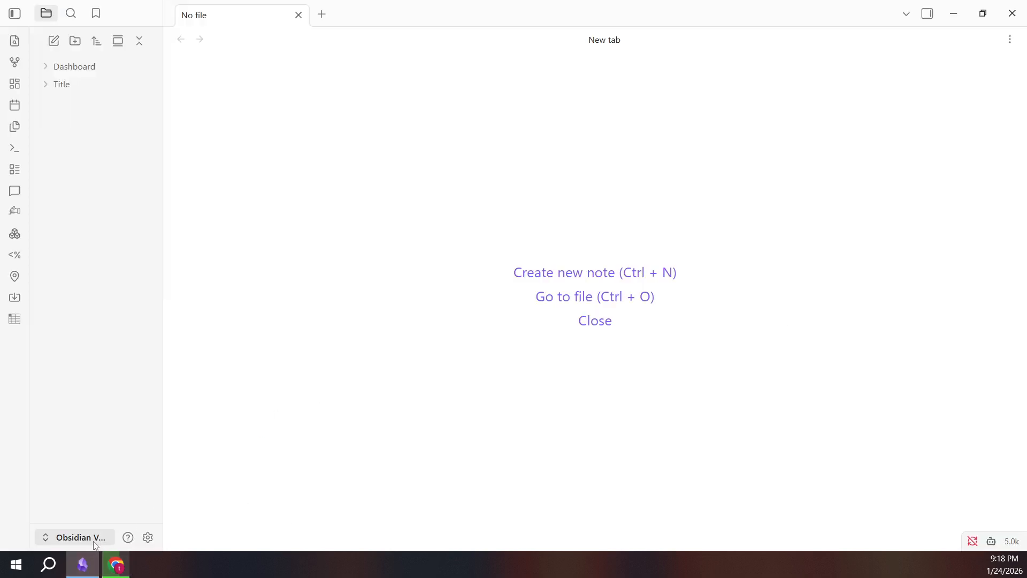
{"action": "left_click", "coordinate": [107, 539]}
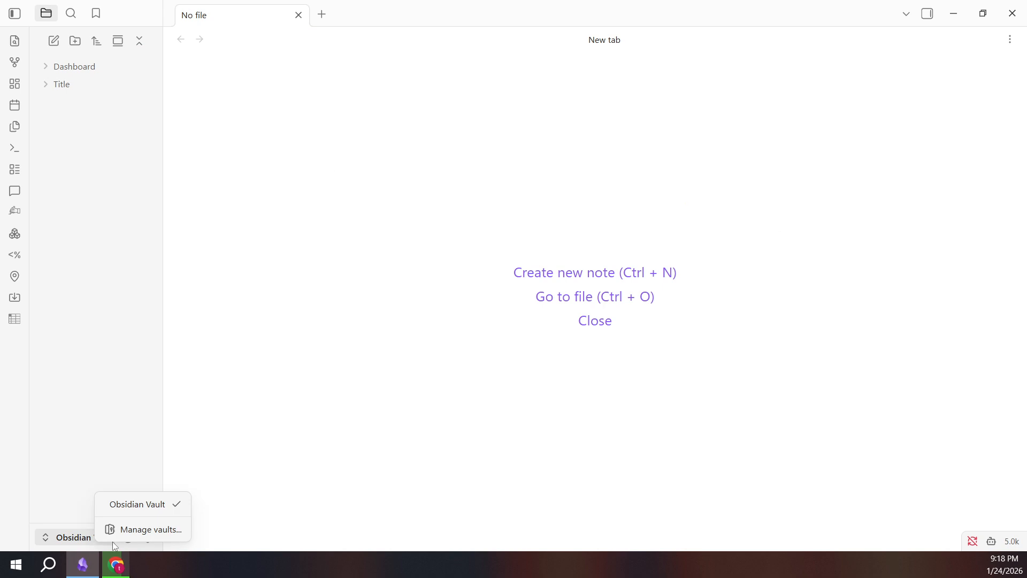
{"action": "left_click", "coordinate": [153, 505]}
{"action": "left_click", "coordinate": [148, 537]}
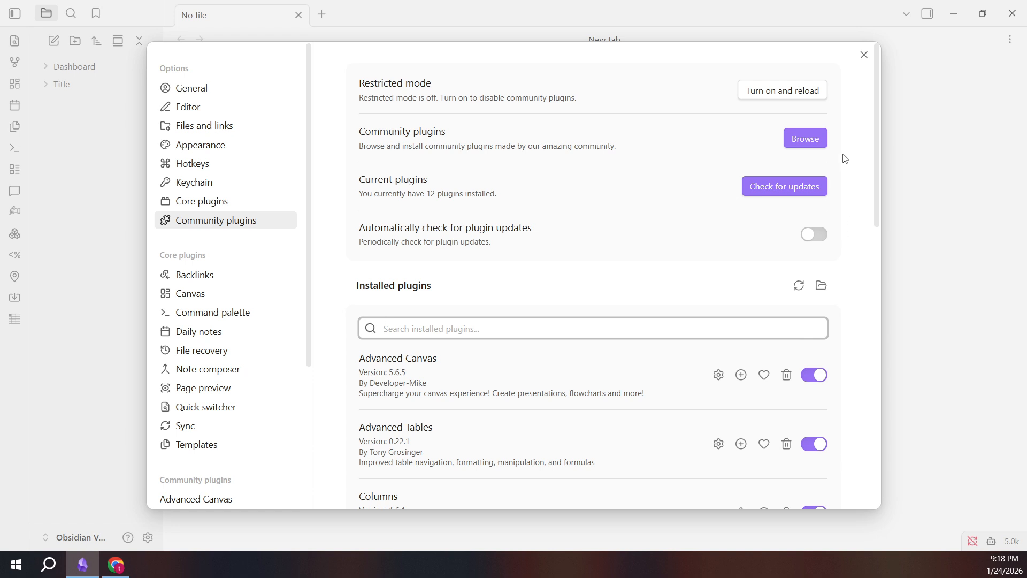
{"action": "left_click", "coordinate": [825, 140]}
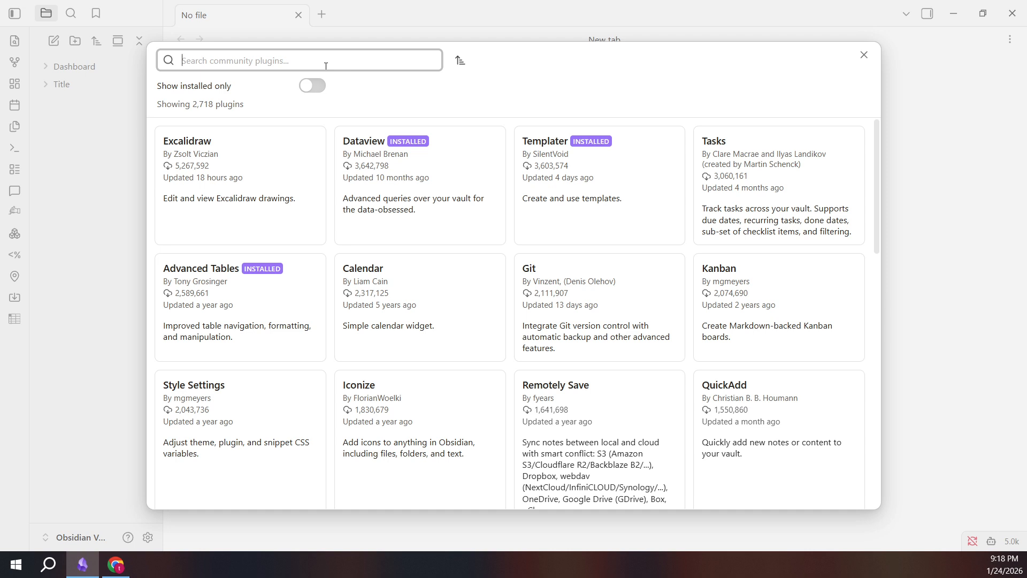
{"action": "type", "text": "Zotero"}
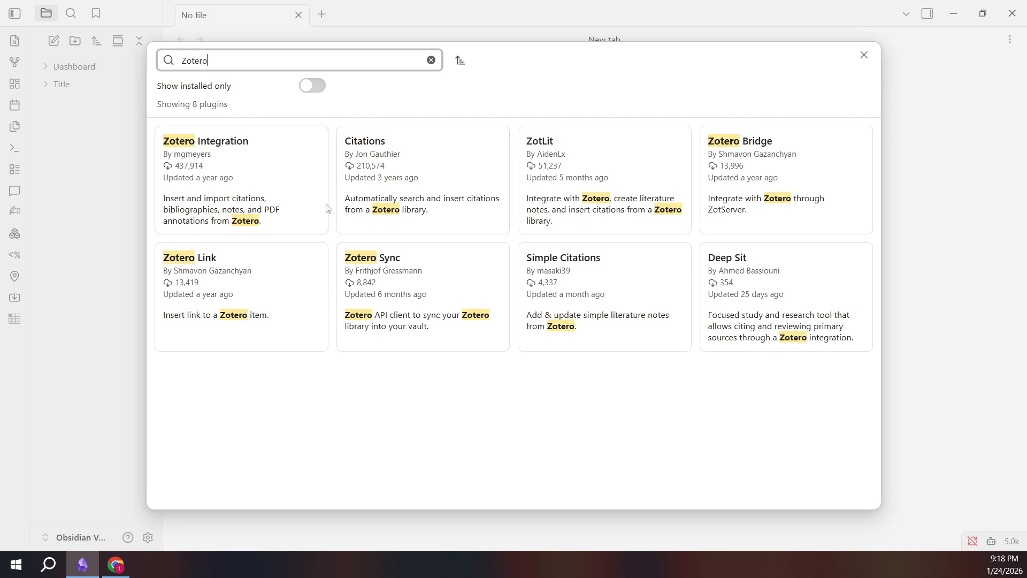
Install and enable the Zotero Integration community plugin by mgmeyers, leaving the settings closed.
{"action": "left_click", "coordinate": [275, 183]}
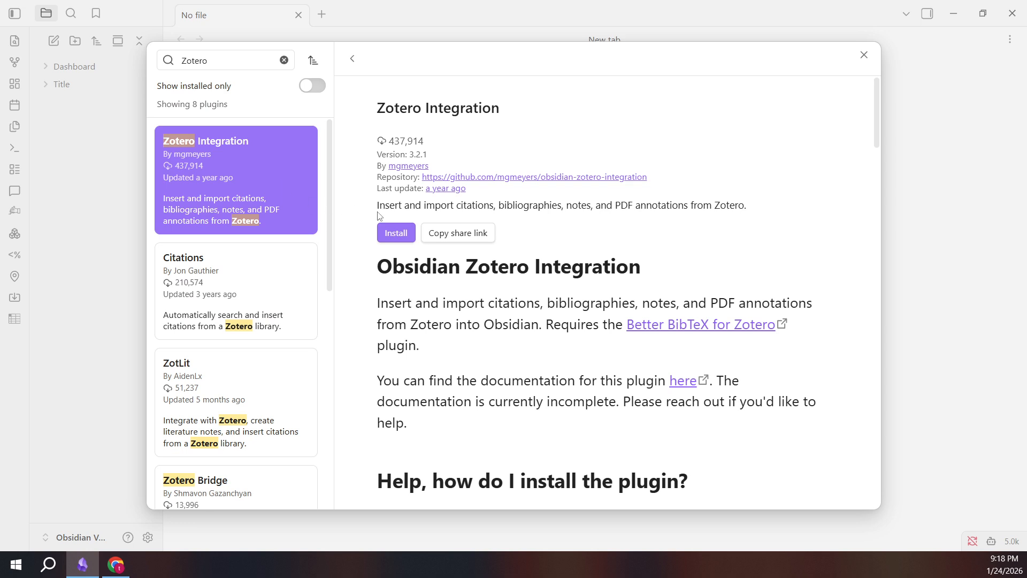
{"action": "scroll", "coordinate": [689, 287], "scroll_direction": "down", "scroll_amount": 3}
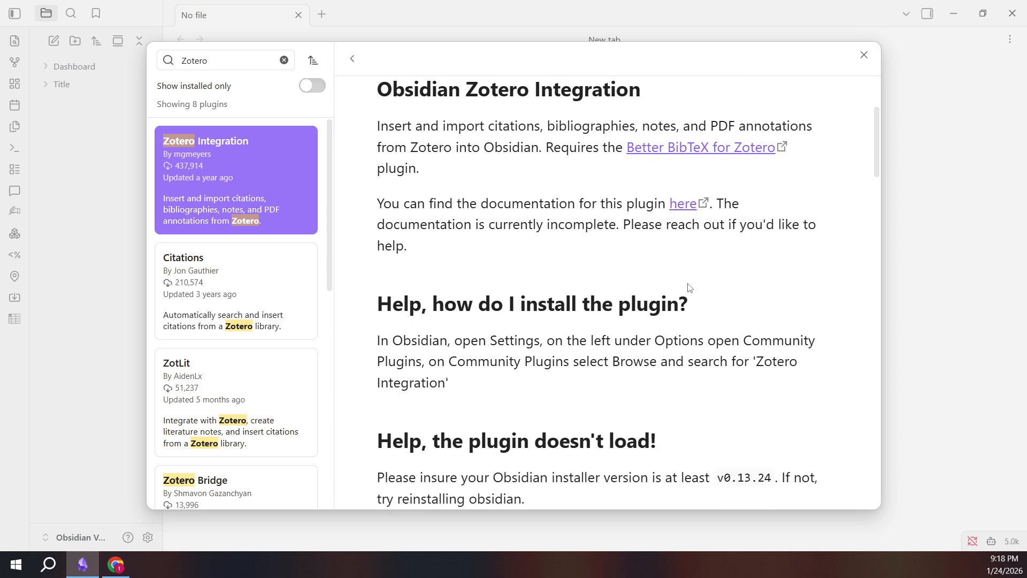
{"action": "scroll", "coordinate": [688, 287], "scroll_direction": "down", "scroll_amount": 4}
{"action": "scroll", "coordinate": [689, 287], "scroll_direction": "up", "scroll_amount": 5}
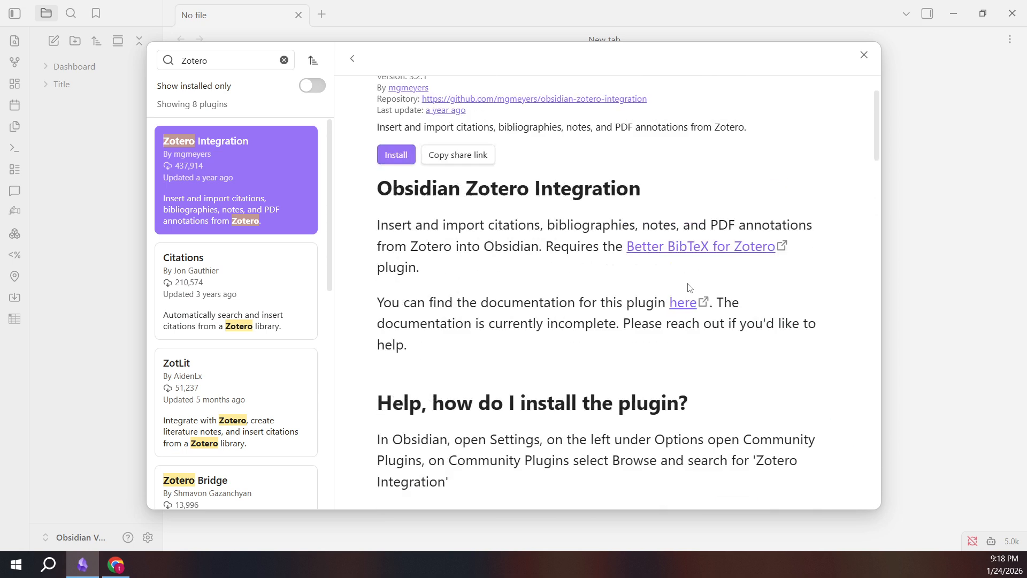
{"action": "scroll", "coordinate": [689, 288], "scroll_direction": "up", "scroll_amount": 2}
{"action": "left_click", "coordinate": [395, 232]}
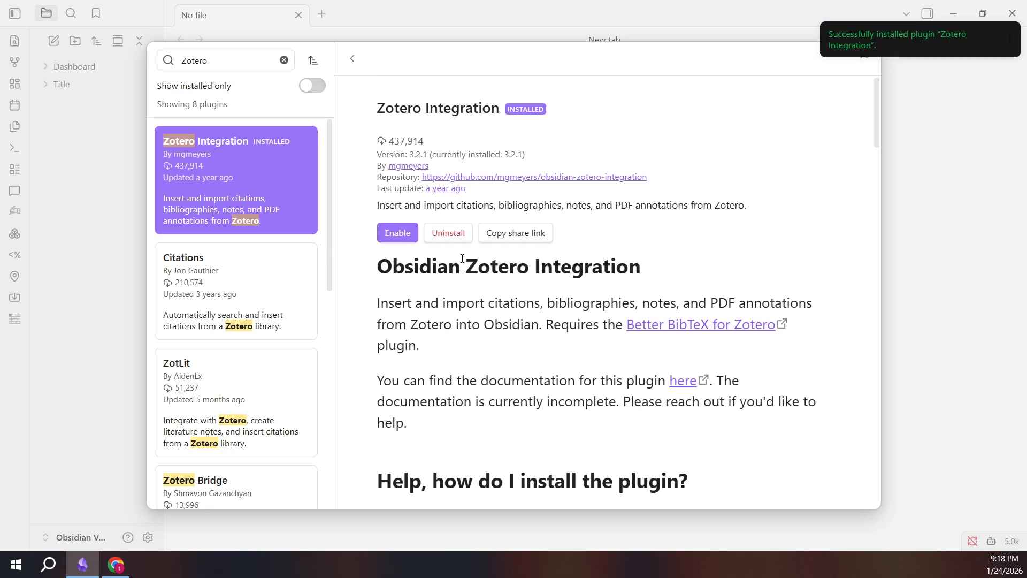
{"action": "left_click", "coordinate": [388, 237]}
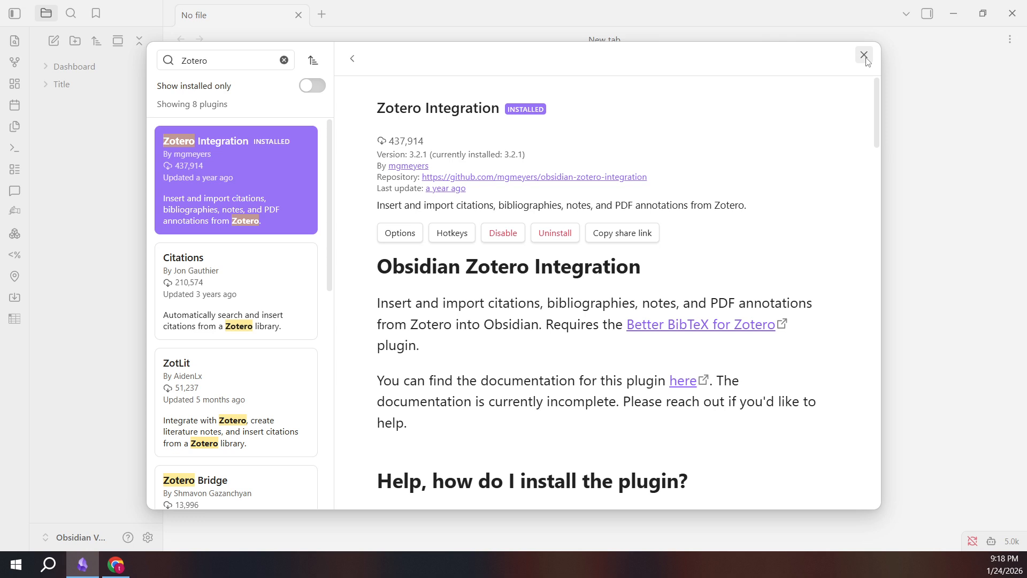
{"action": "scroll", "coordinate": [840, 187], "scroll_direction": "down", "scroll_amount": 3}
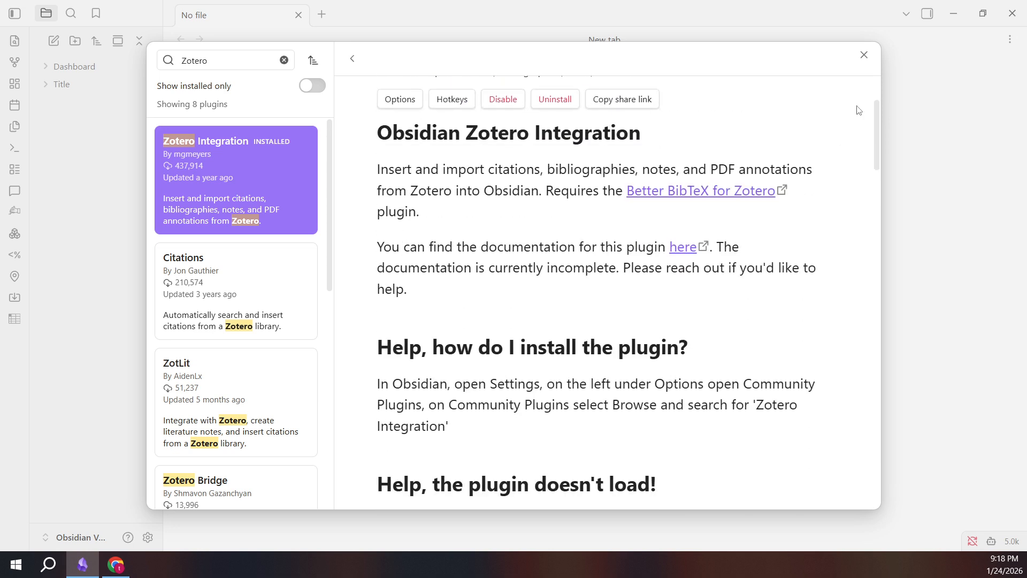
{"action": "left_click", "coordinate": [864, 55]}
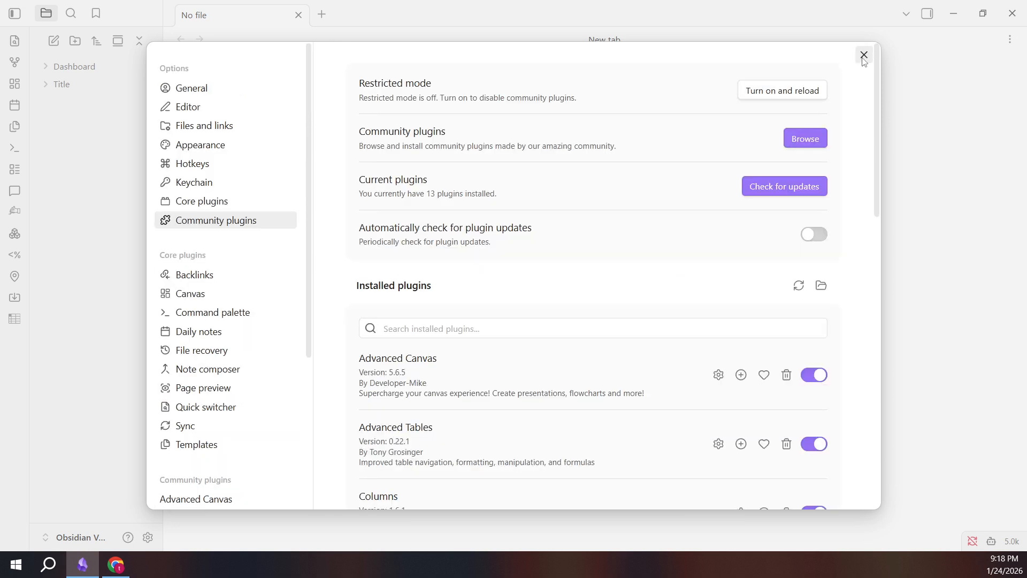
{"action": "left_click", "coordinate": [864, 55]}
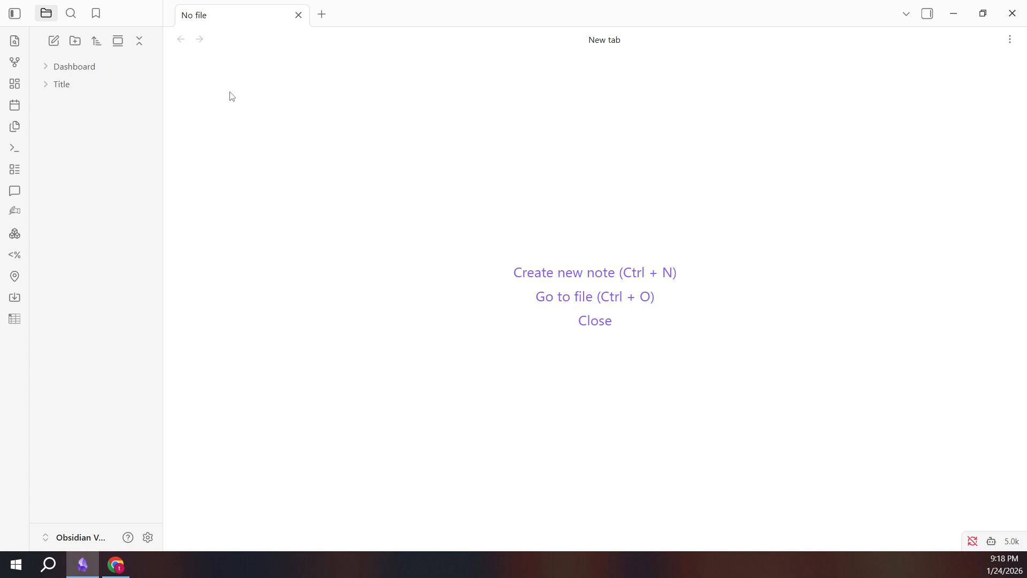
Create a new folder named Topic in the vault.
{"action": "left_click", "coordinate": [76, 47]}
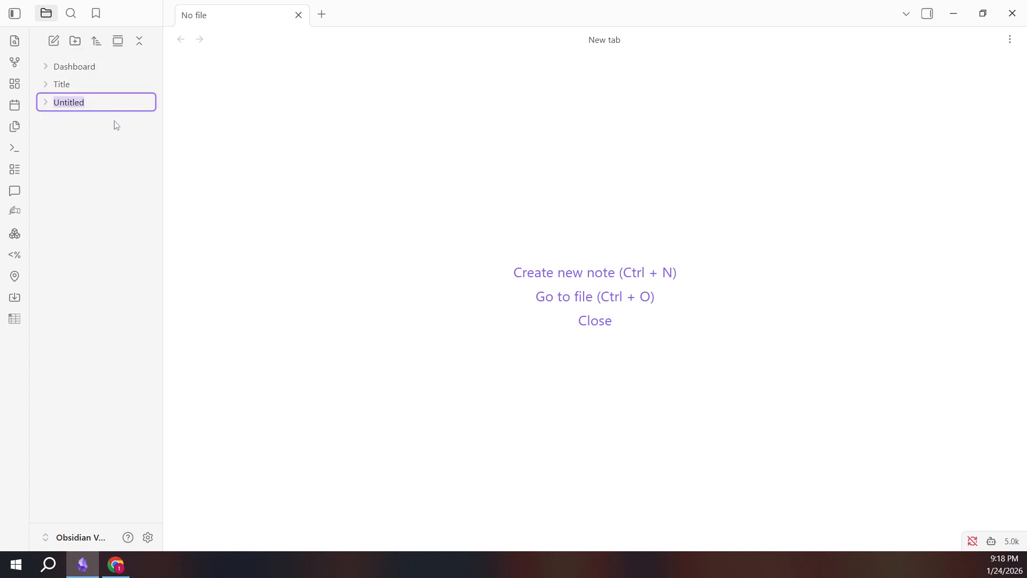
{"action": "type", "text": "Topic"}
{"action": "key", "text": "Return"}
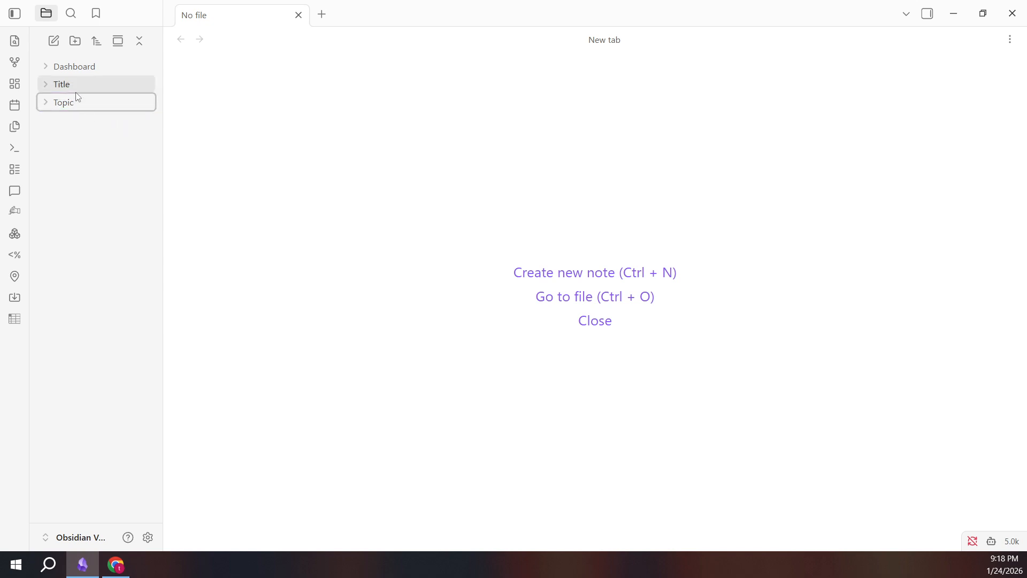
Create a new note titled Topic inside the Topic folder.
{"action": "right_click", "coordinate": [76, 102]}
{"action": "left_click", "coordinate": [112, 115]}
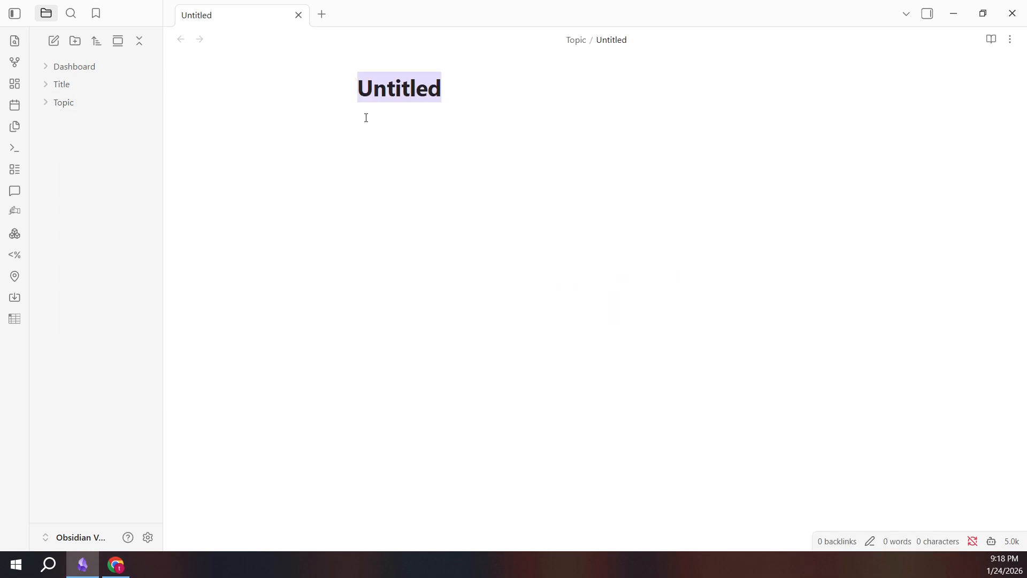
{"action": "type", "text": "Topic"}
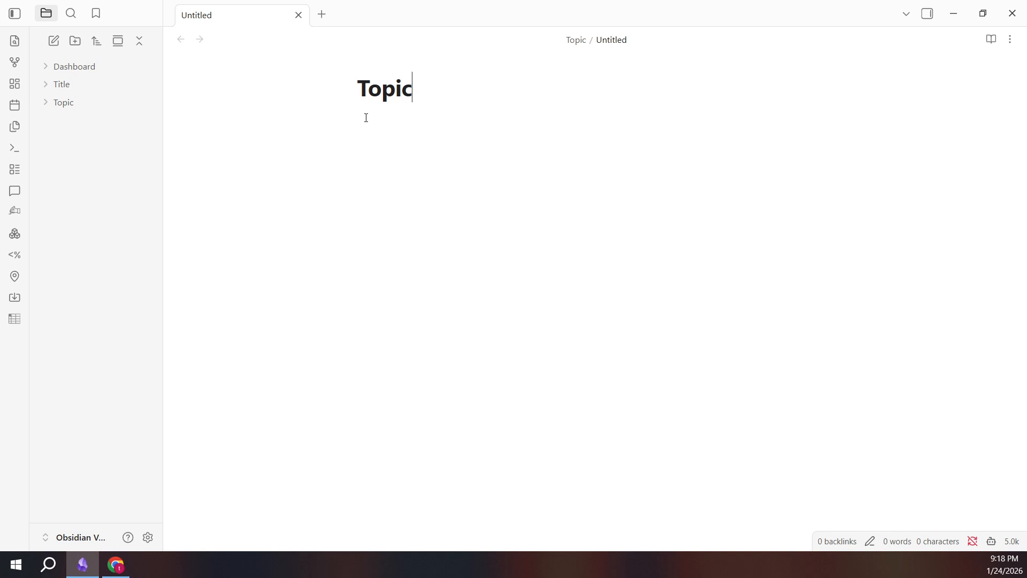
{"action": "key", "text": "Return"}
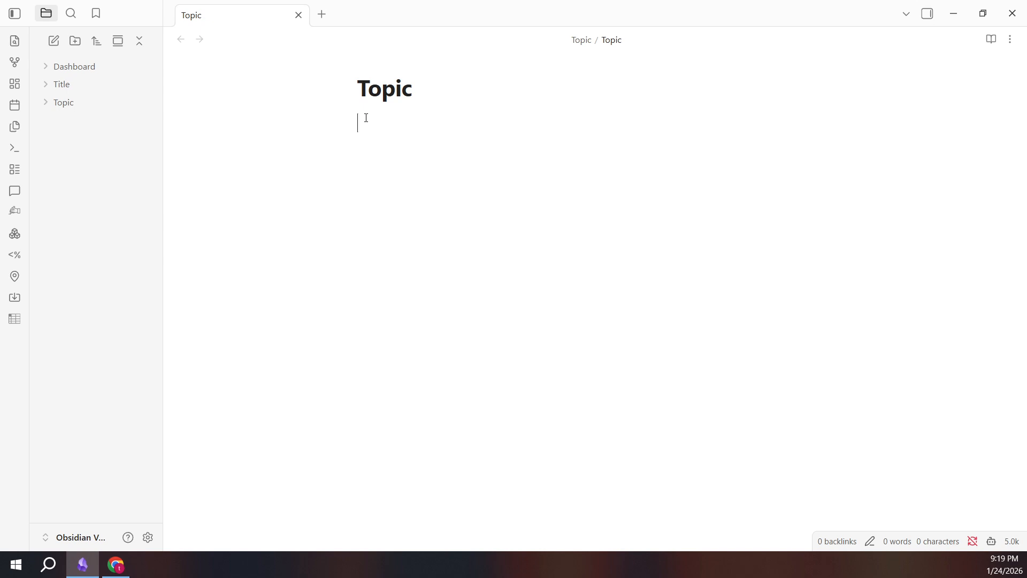
Enter frontmatter title: {{title}}, authors: {{author}}, year: {{year}}, doi: {{DOI}}, citekey: {{citekey}}, plus level-two headings Summary, Key Arguments, Methods, Findings and My Thoughts.
{"action": "type", "text": "--- title: {{title}} authors: {{author}} year: {{year}} doi: {{DOI}} citekey: {{citekey}} ---  ## Summary ## Key Arguments ## Methods ## Findings ## My Thoughts"}
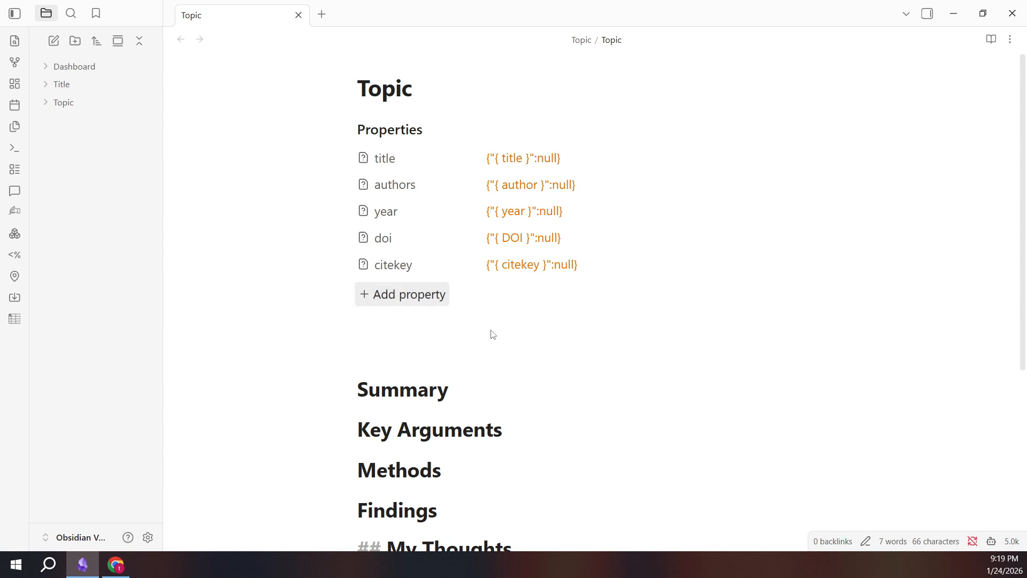
{"action": "left_click", "coordinate": [579, 369]}
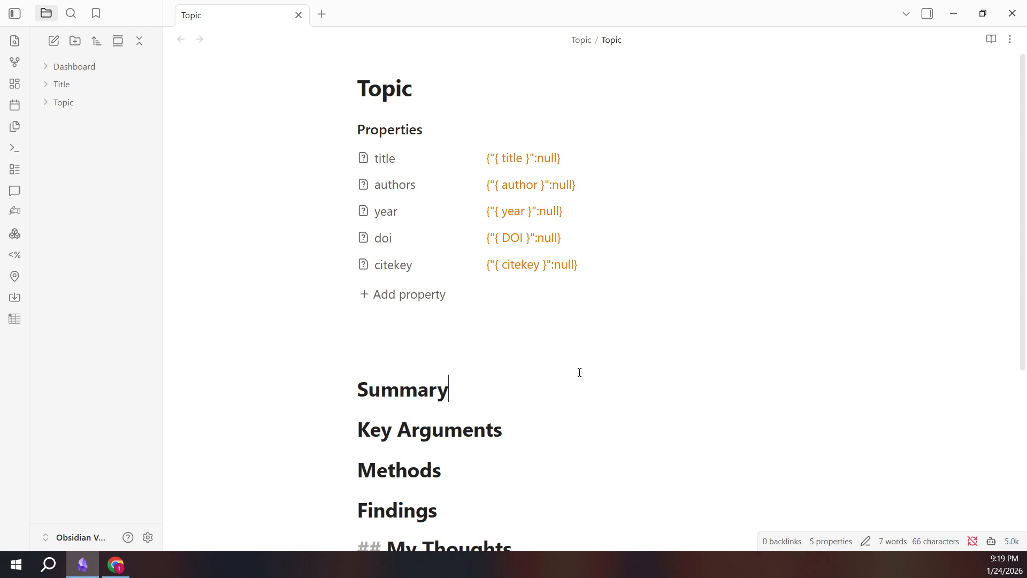
{"action": "left_click", "coordinate": [571, 435]}
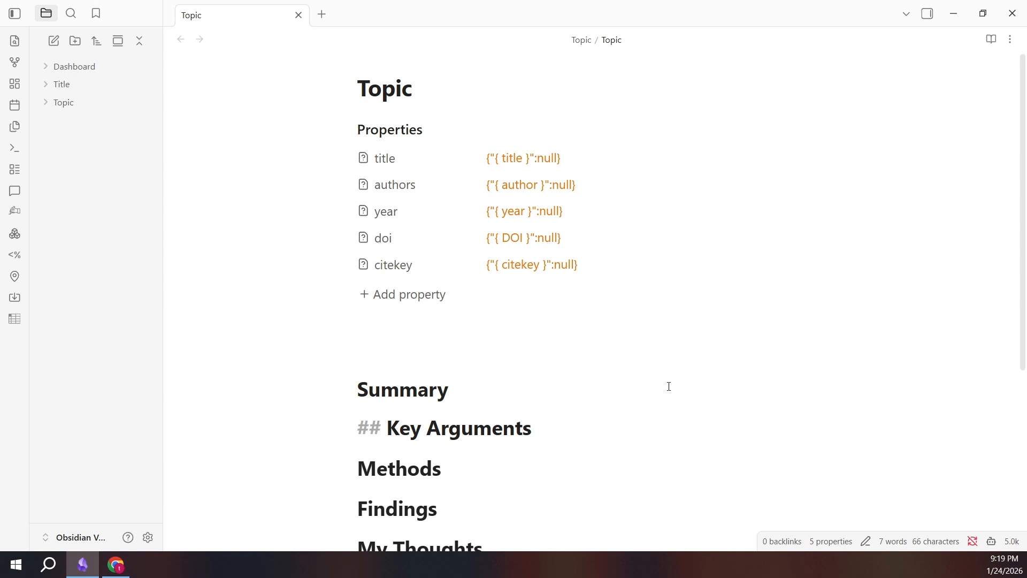
{"action": "left_click", "coordinate": [699, 364]}
{"action": "left_click", "coordinate": [560, 341]}
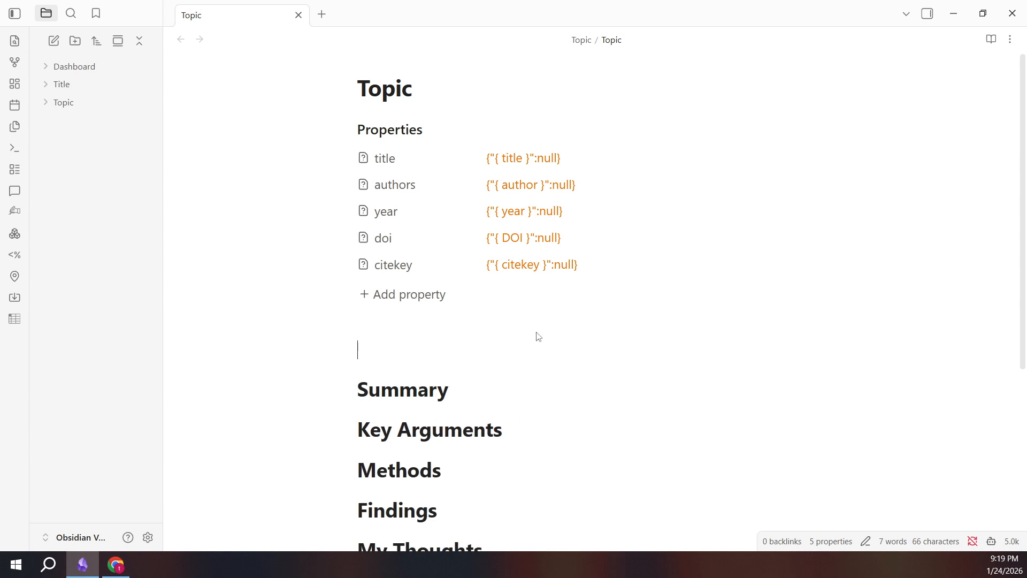
{"action": "left_click", "coordinate": [364, 292]}
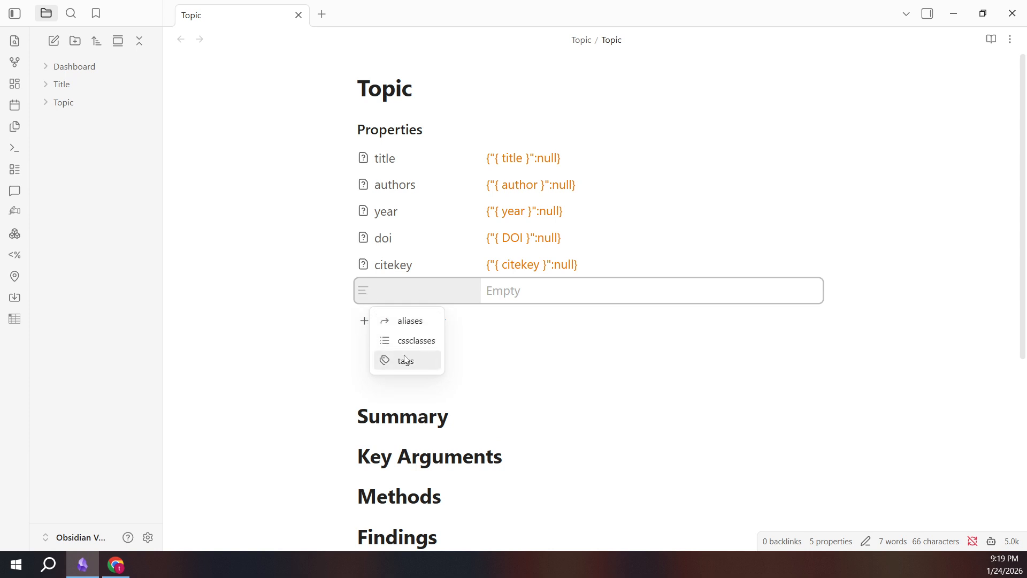
{"action": "left_click", "coordinate": [550, 365]}
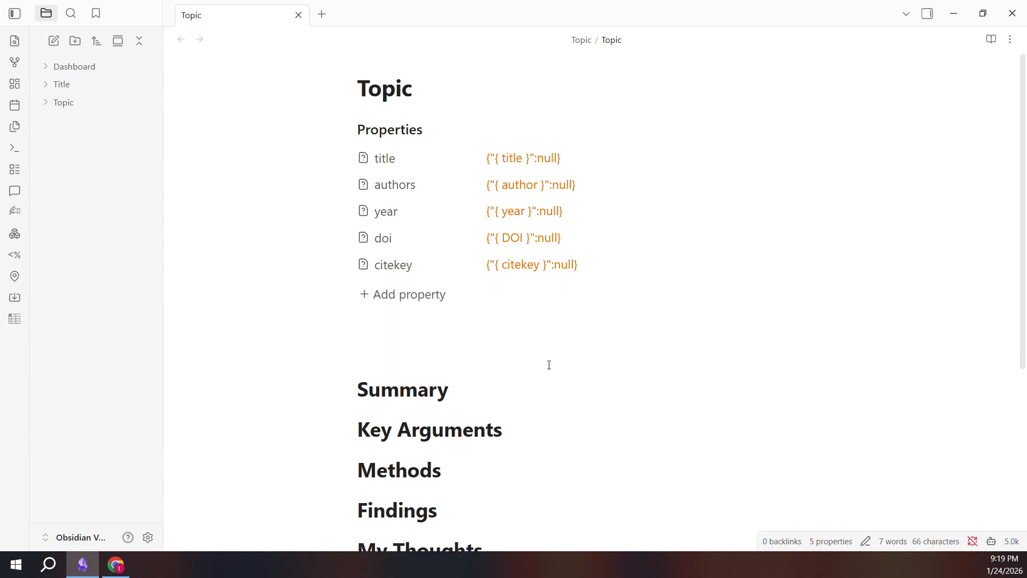